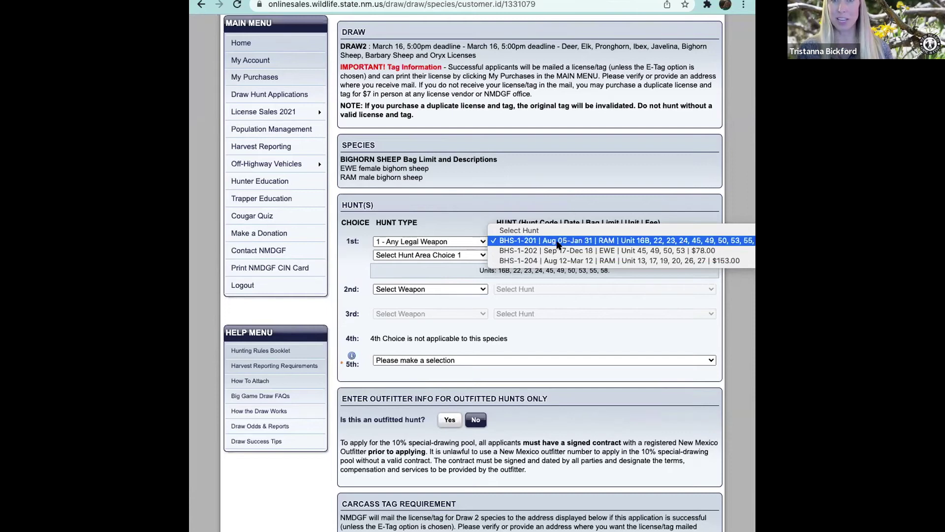
Step: Set the first-choice hunt to BHS-1-201 with areas Unit 53 Wheeler Peak Aug 6-15, Unit 58 Dry Cimarron and Unit 45 Pecos Aug 5-14, in that order
click(558, 241)
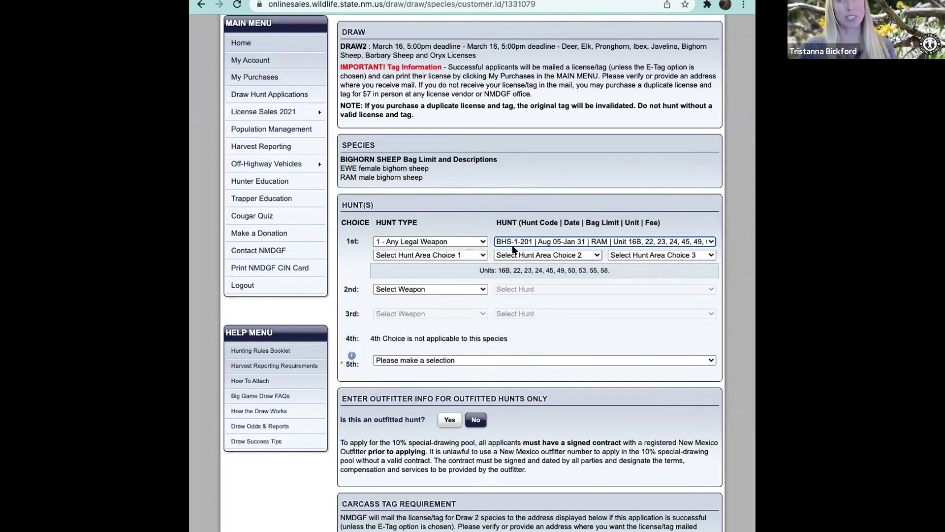
click(471, 255)
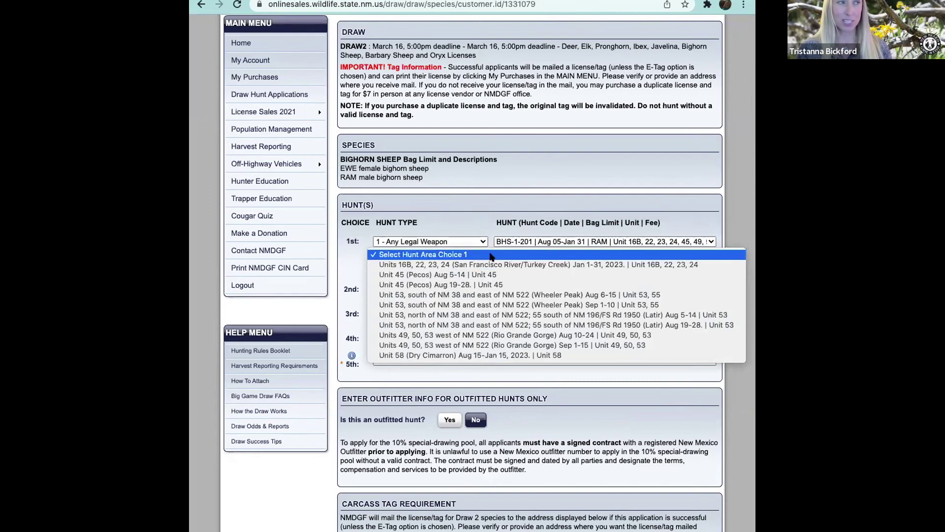
click(497, 295)
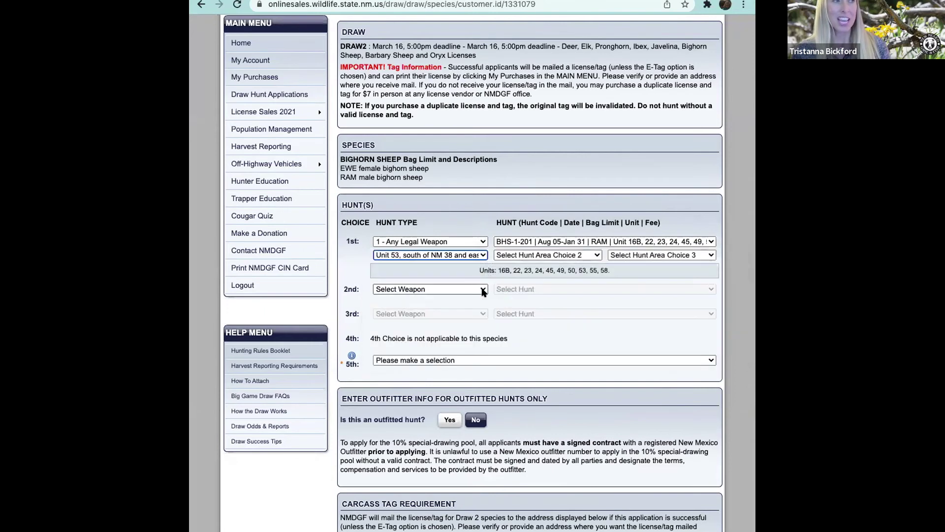
click(541, 256)
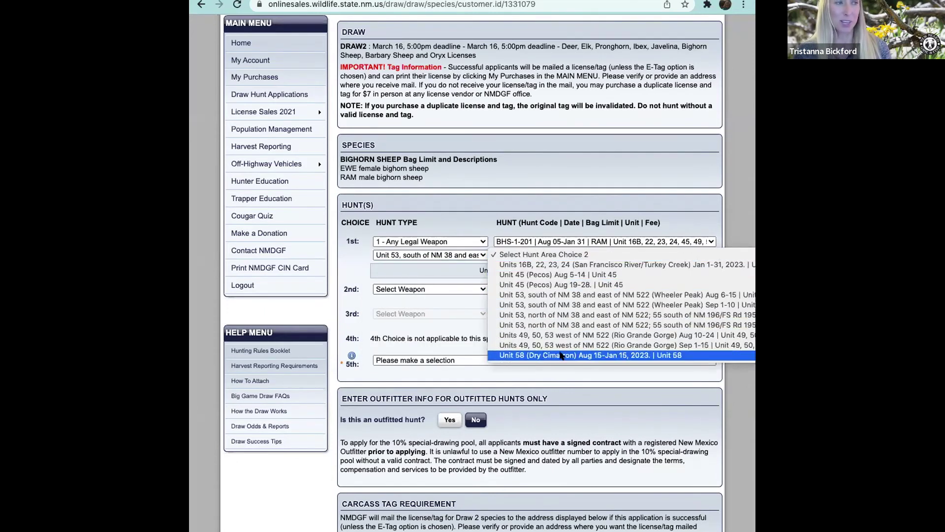
click(636, 355)
click(688, 255)
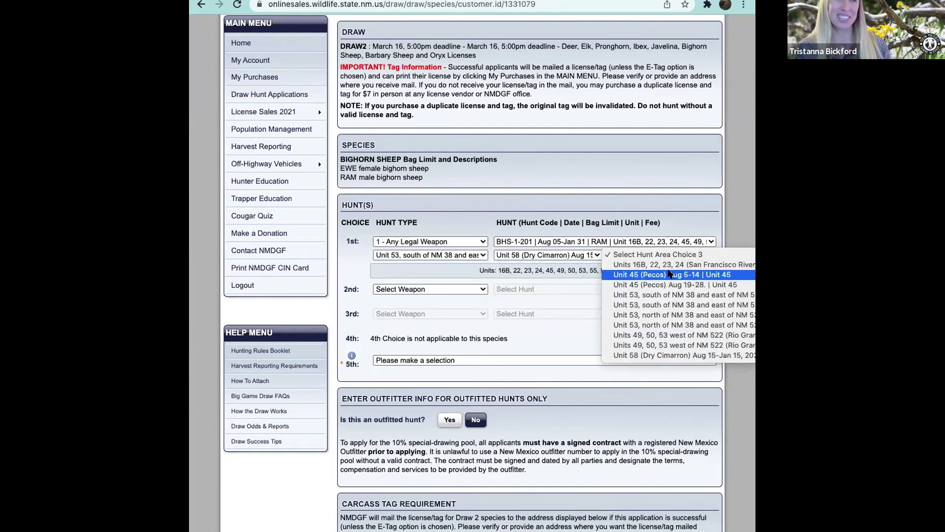
click(701, 276)
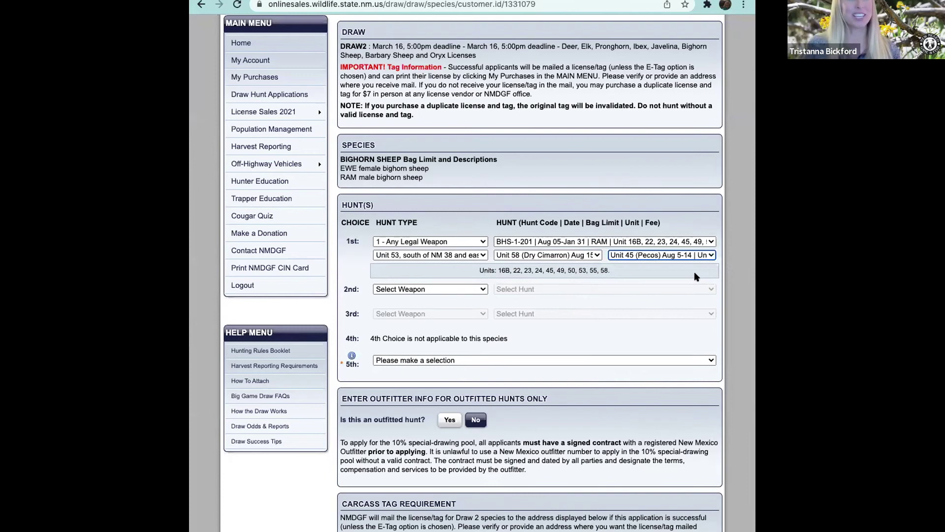
Step: Set the second-choice hunt type to 1 - Any Legal Weapon and check which hunts are offered for it
click(446, 289)
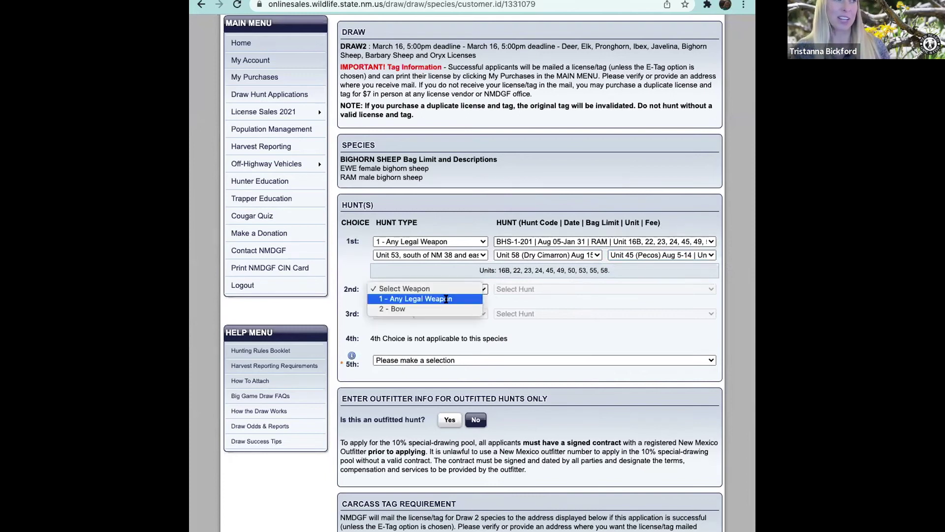
click(445, 299)
click(559, 289)
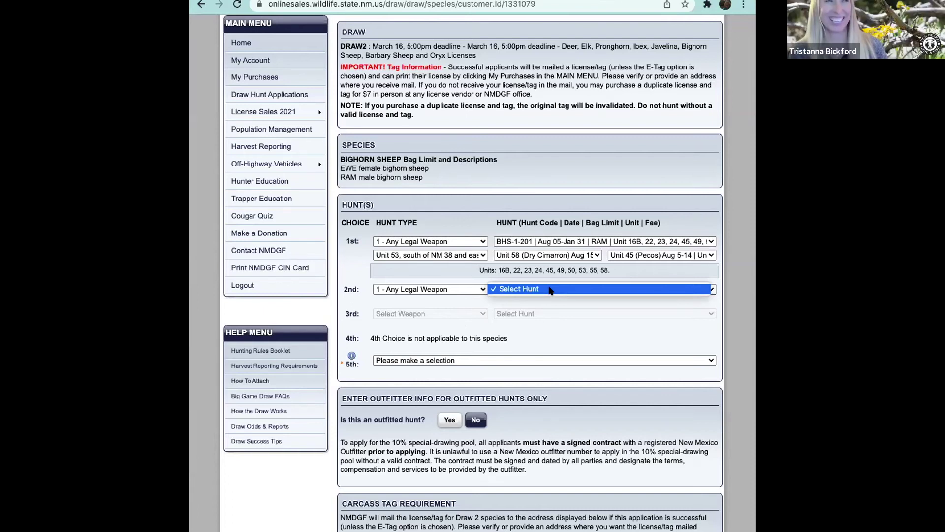
click(550, 290)
click(563, 290)
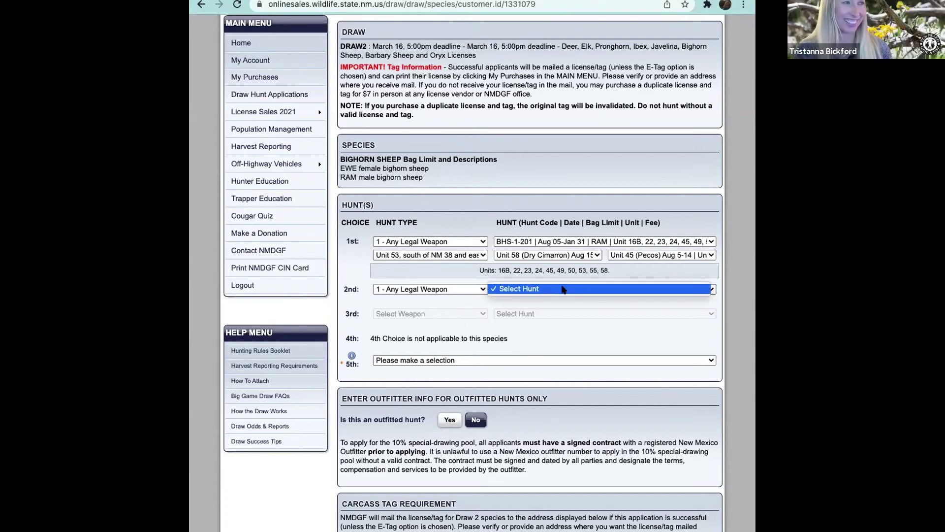
click(563, 290)
click(563, 289)
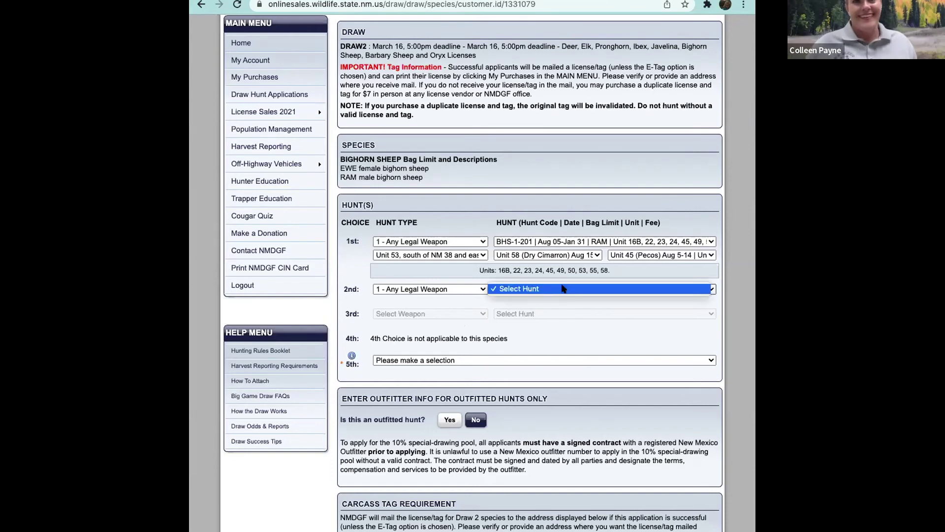
click(564, 290)
Step: Switch the second-choice hunt type to 2 - Bow, check its hunts, and set it back to 1 - Any Legal Weapon
click(449, 291)
click(448, 299)
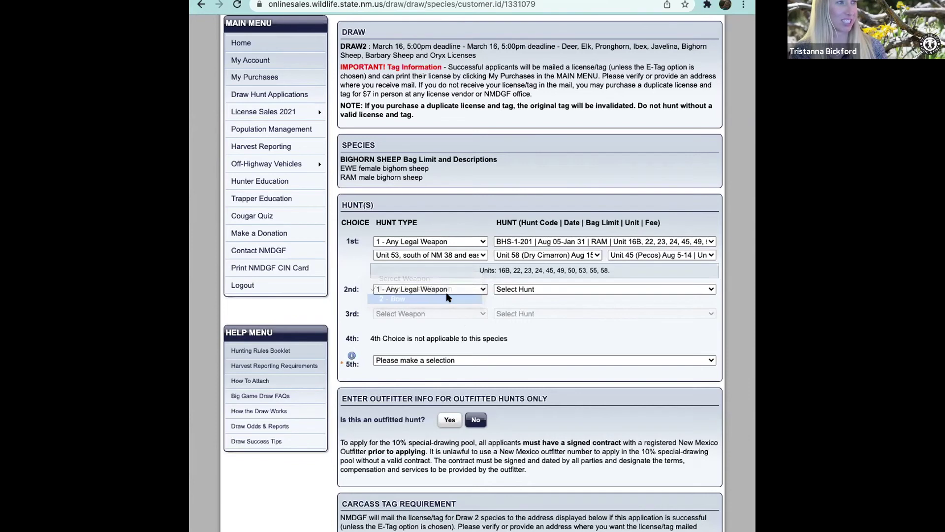
click(522, 289)
click(453, 289)
click(453, 289)
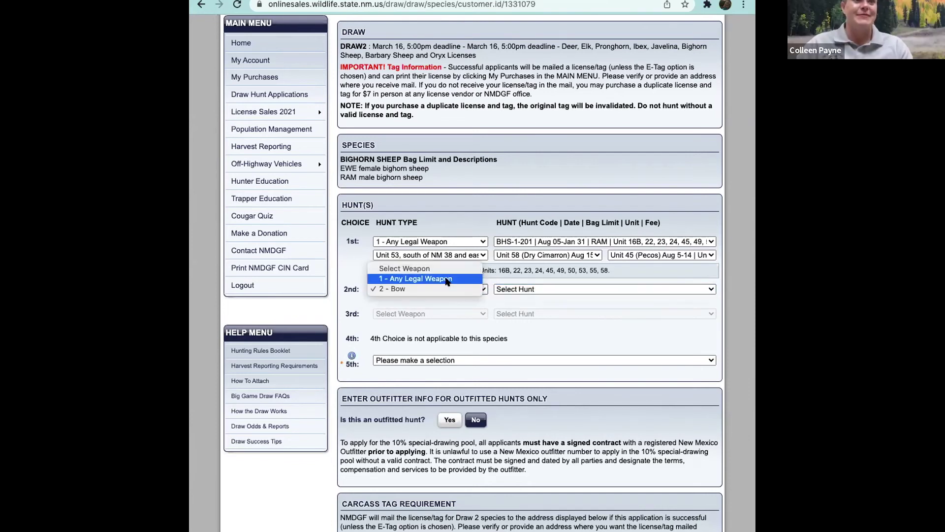
click(443, 278)
Step: Compare the hunts offered for the second choice with those offered for the first choice
click(522, 289)
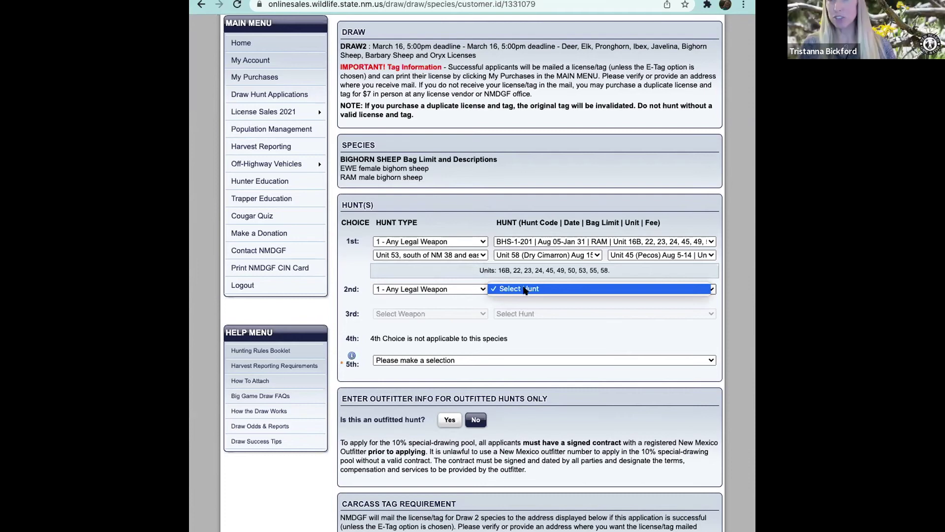
click(526, 290)
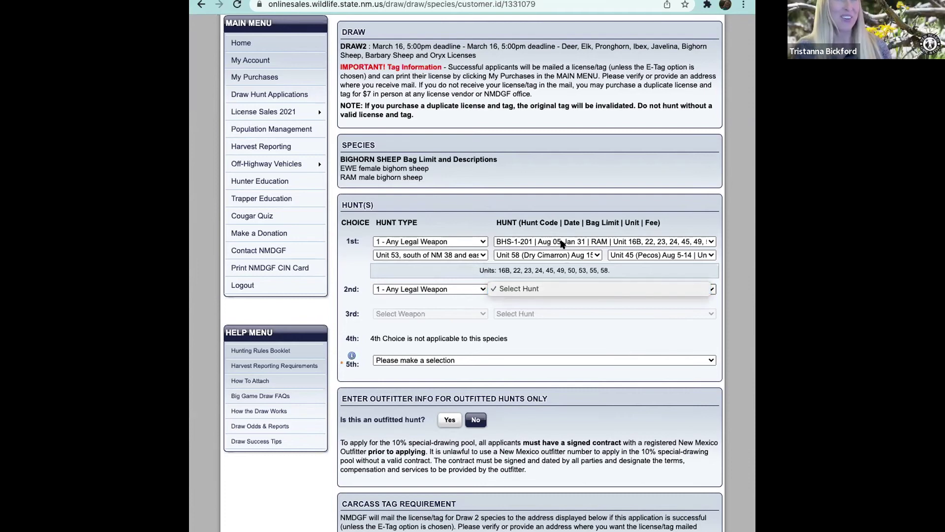
click(564, 242)
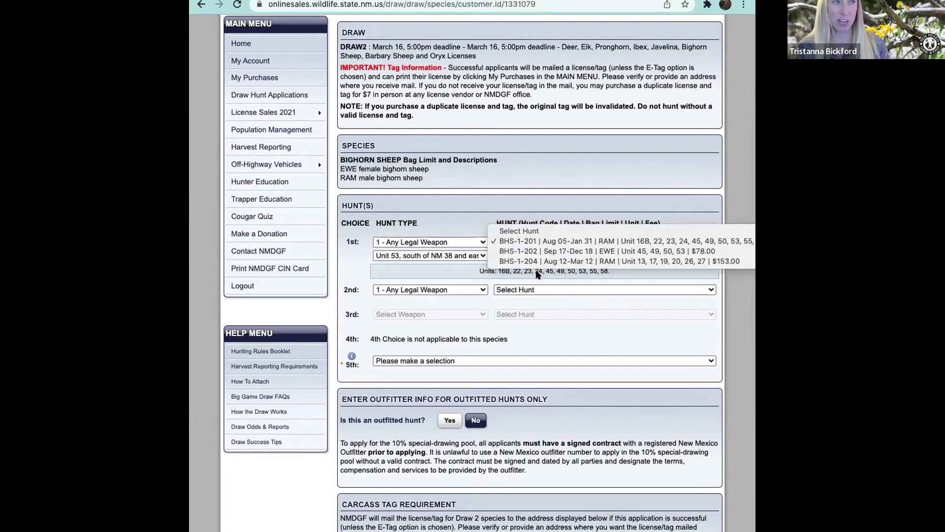
click(545, 290)
click(545, 290)
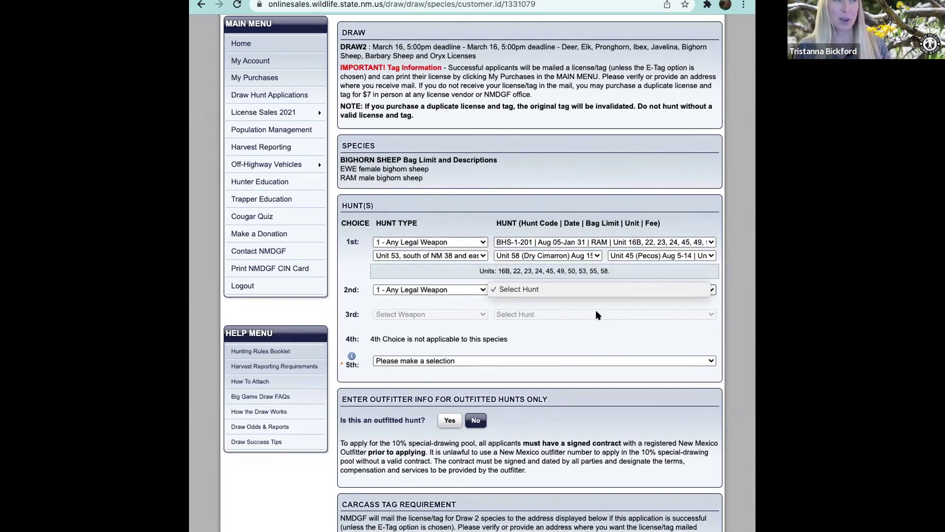
Step: Try the first choice with hunt BHS-1-204 and check the area options offered for its first hunt area
click(591, 239)
click(590, 239)
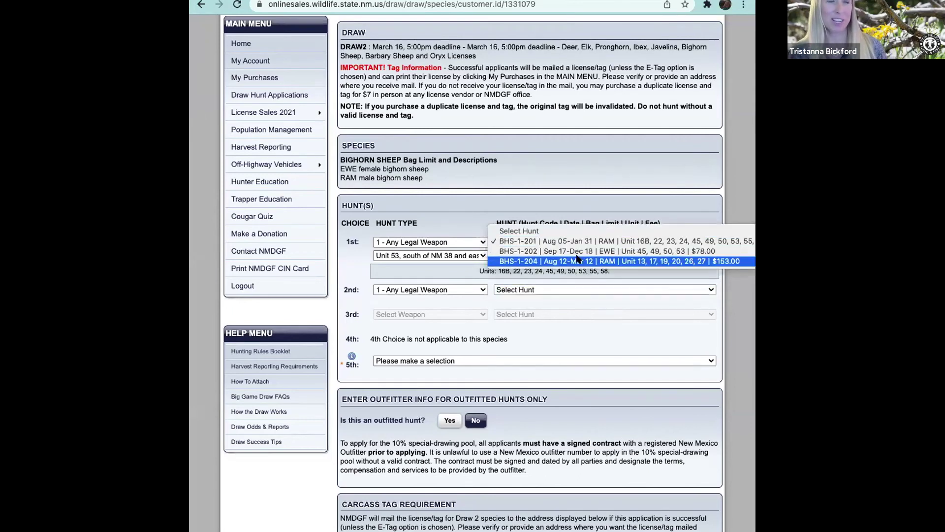
click(577, 260)
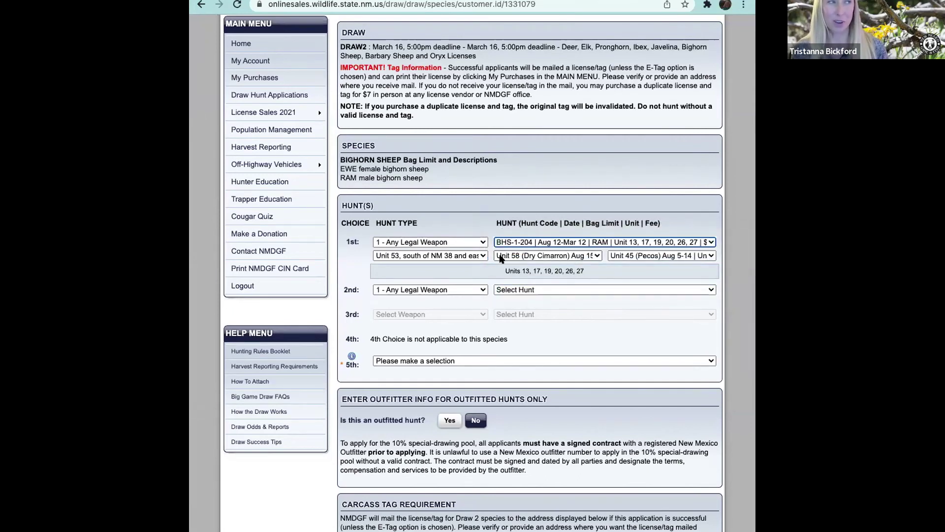
click(470, 257)
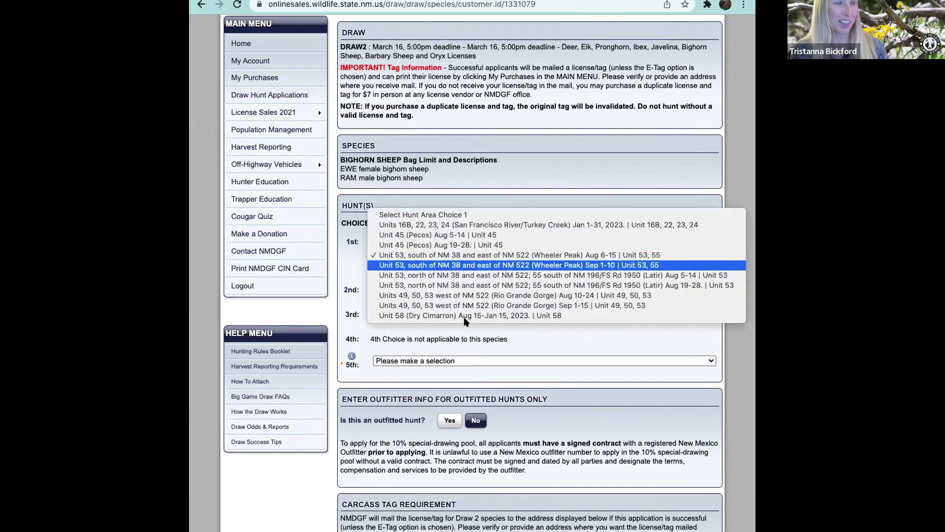
click(452, 255)
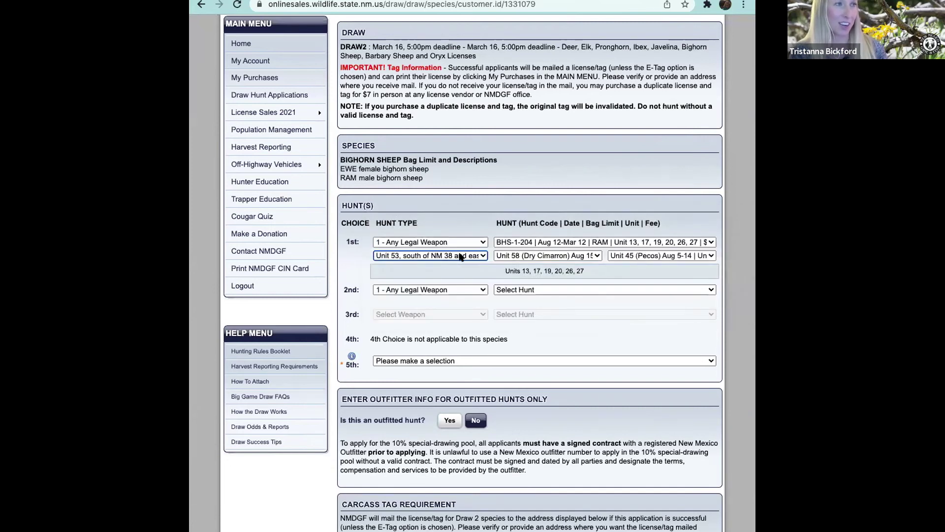
Step: Return the first-choice hunt to BHS-1-201 and check the second-choice hunts again
click(518, 243)
click(517, 242)
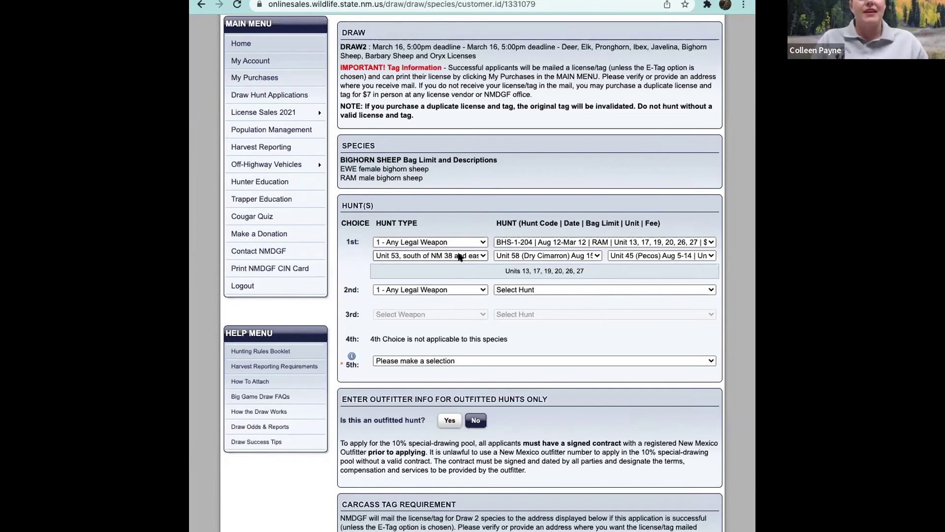
scroll(513, 244, up, 1)
click(513, 245)
click(525, 224)
click(566, 293)
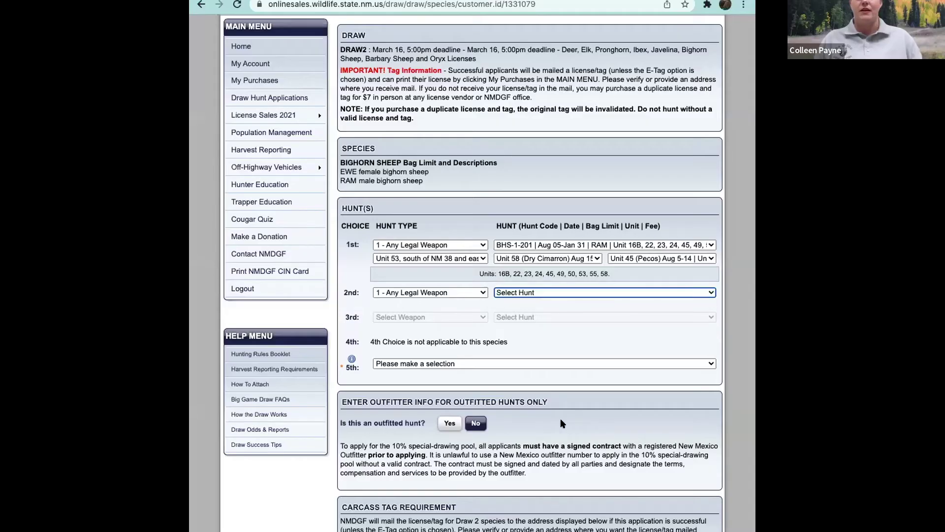
Step: Tick the Tag Confirmation under the carcass tag requirement, and switch the E-Tag option on and back off
scroll(561, 424, down, 5)
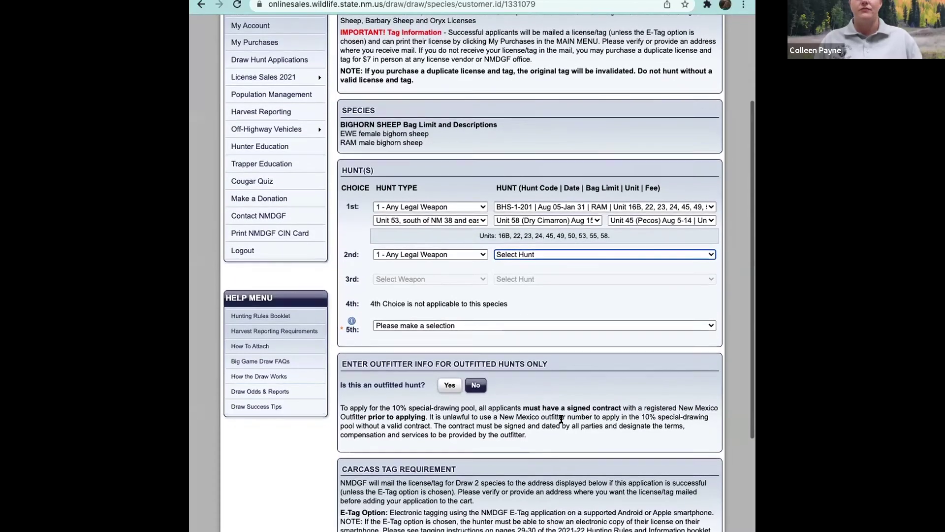
scroll(563, 423, down, 3)
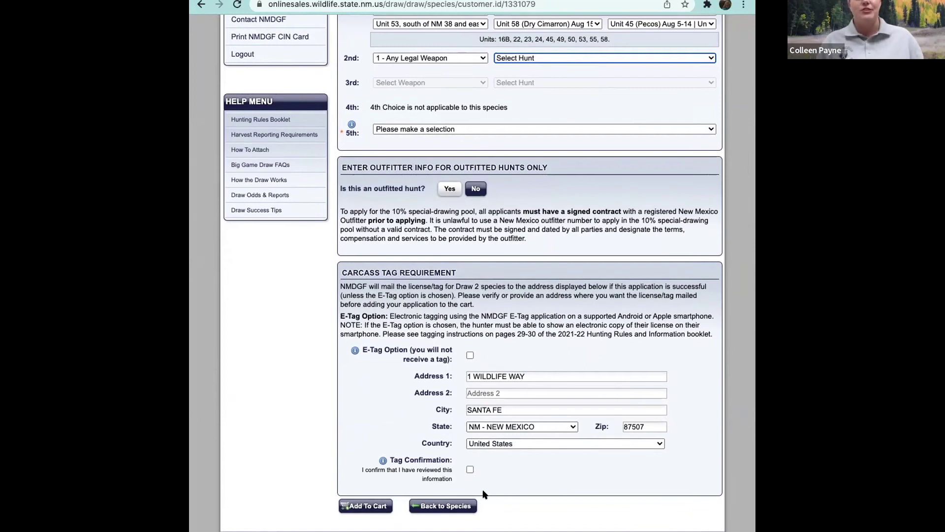
click(470, 355)
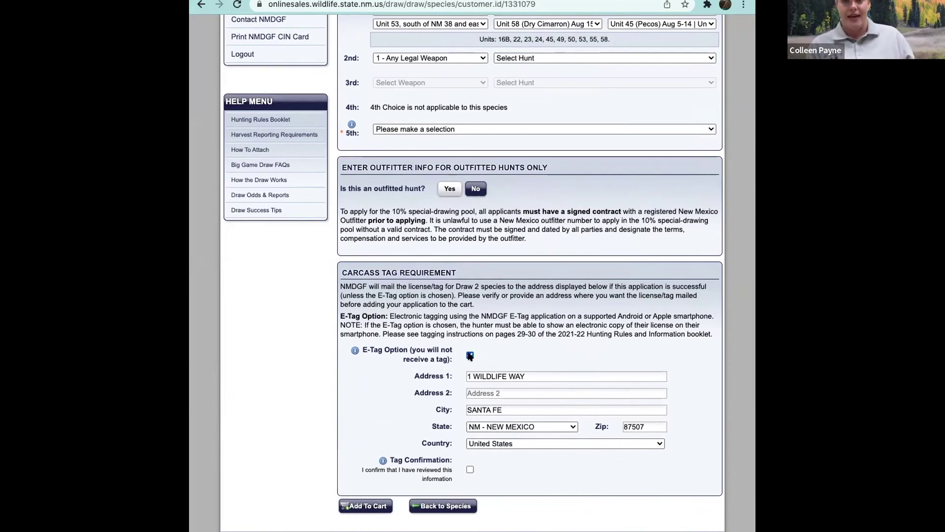
click(470, 469)
click(470, 355)
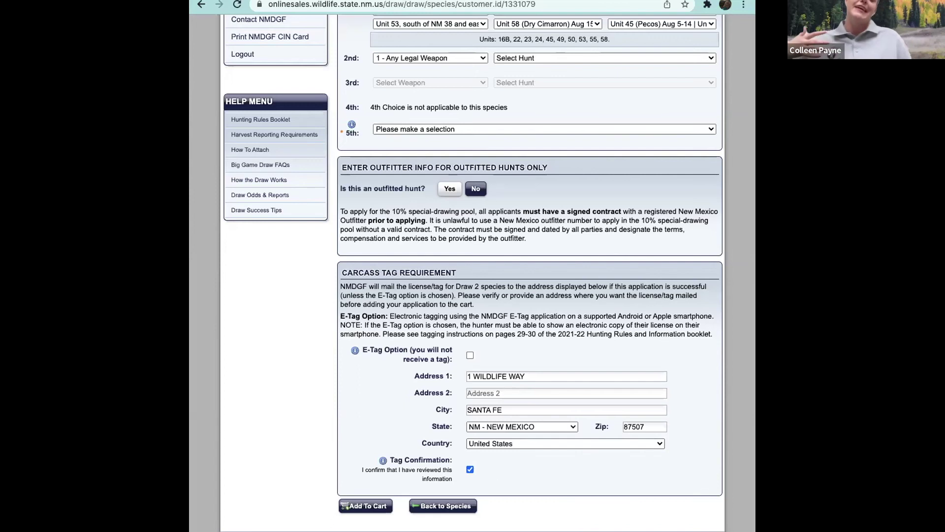
key(Tab)
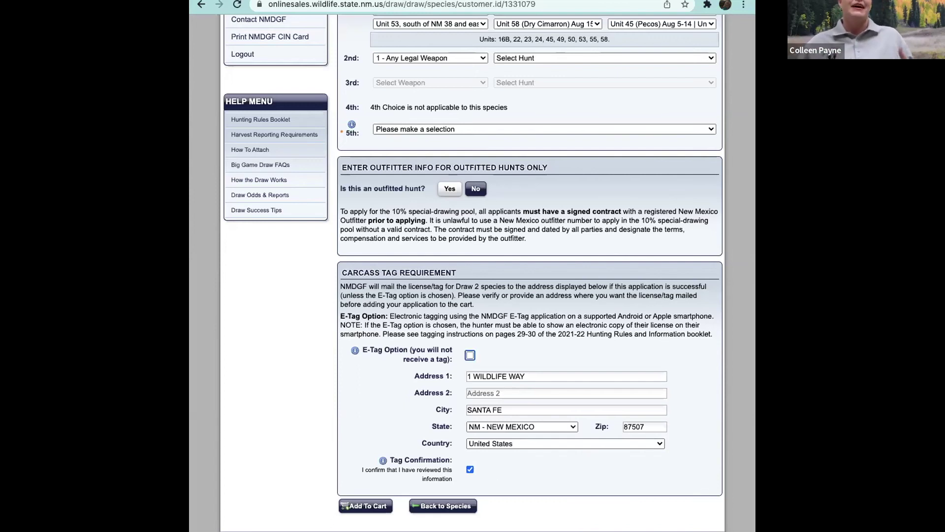